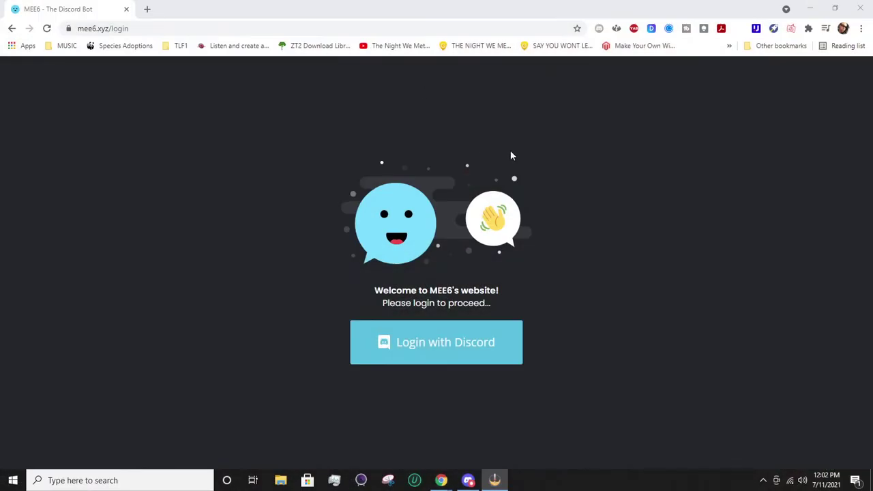
- Log in to MEE6 with Discord, authorize it, and open the server's dashboard from My Servers
left_click(475, 354)
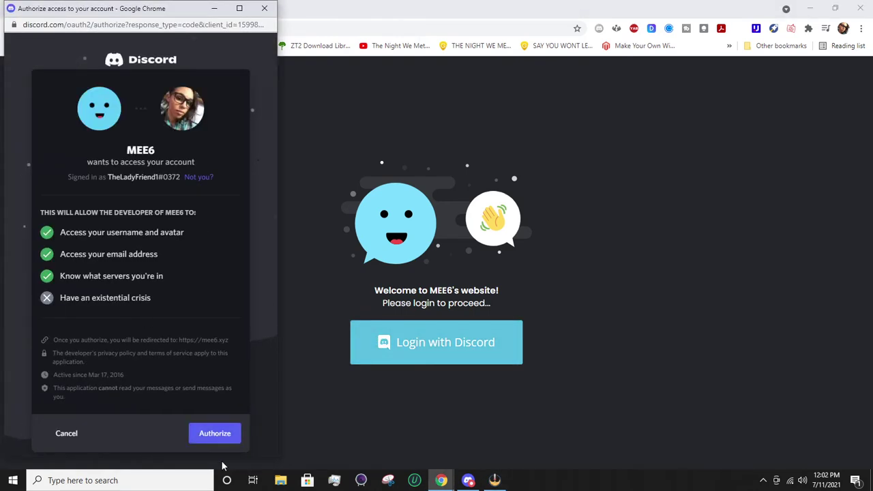
left_click(219, 440)
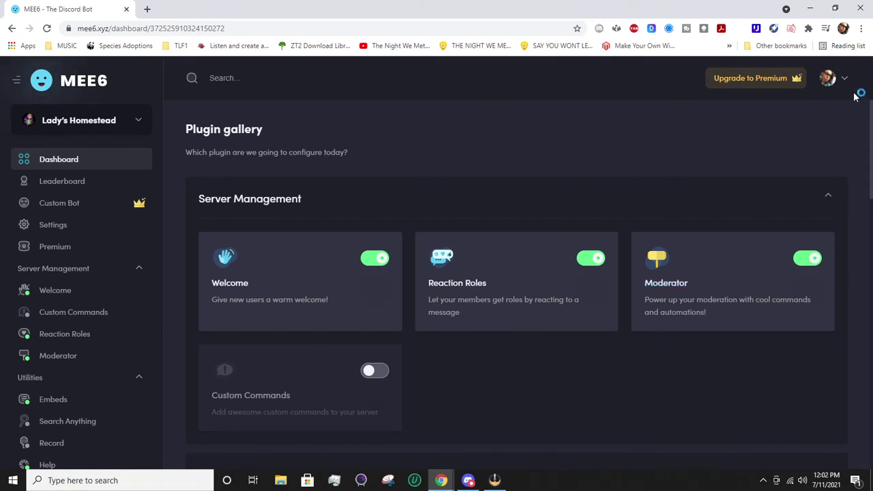
left_click(829, 81)
left_click(791, 118)
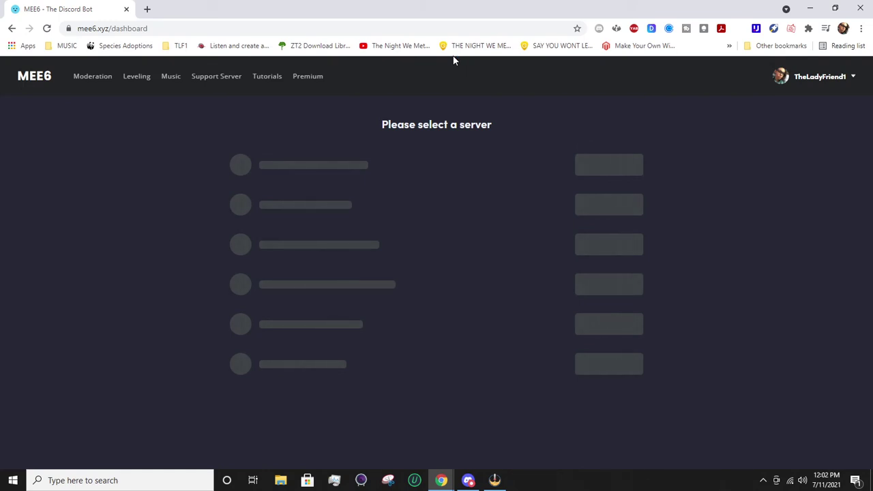
left_click(604, 165)
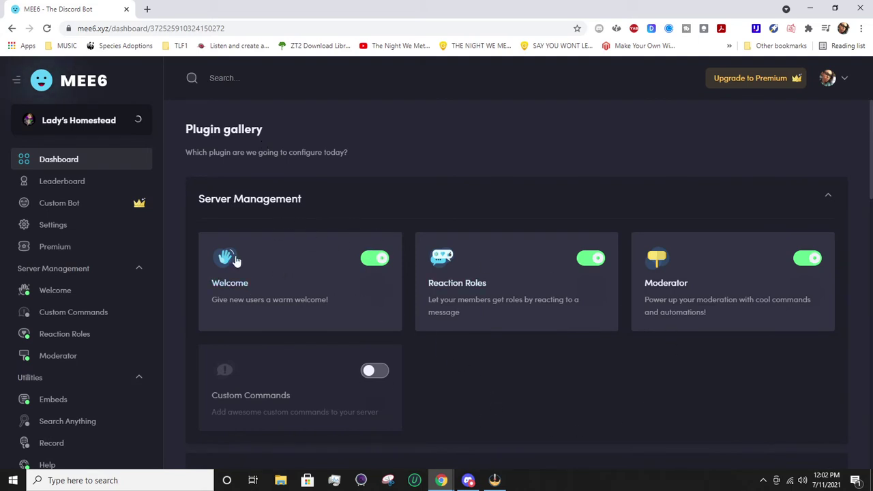
- Turn on the Custom Commands plugin, confirm, and look over its empty 0 of 3 commands page
scroll(481, 382, "down", 1)
scroll(480, 382, "down", 1)
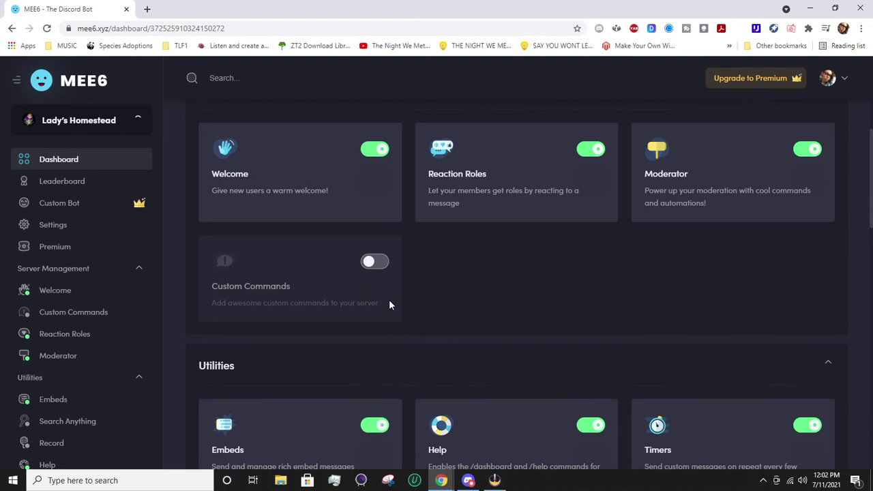
left_click(375, 263)
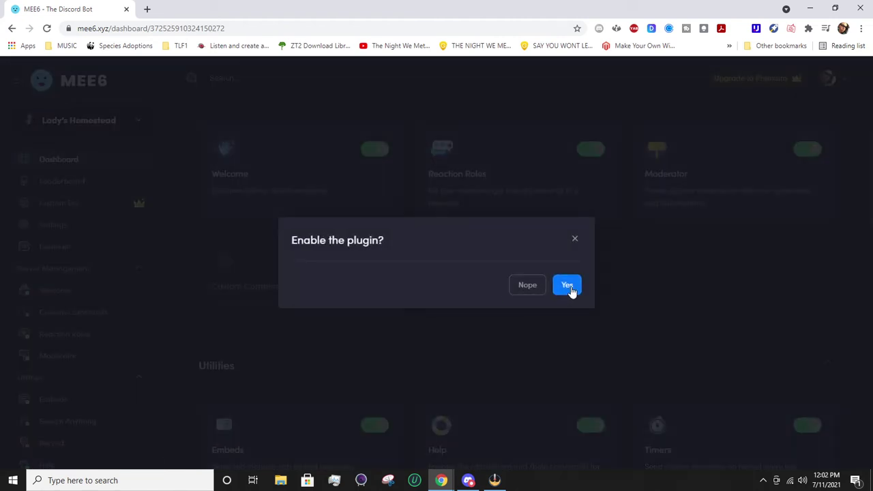
left_click(570, 286)
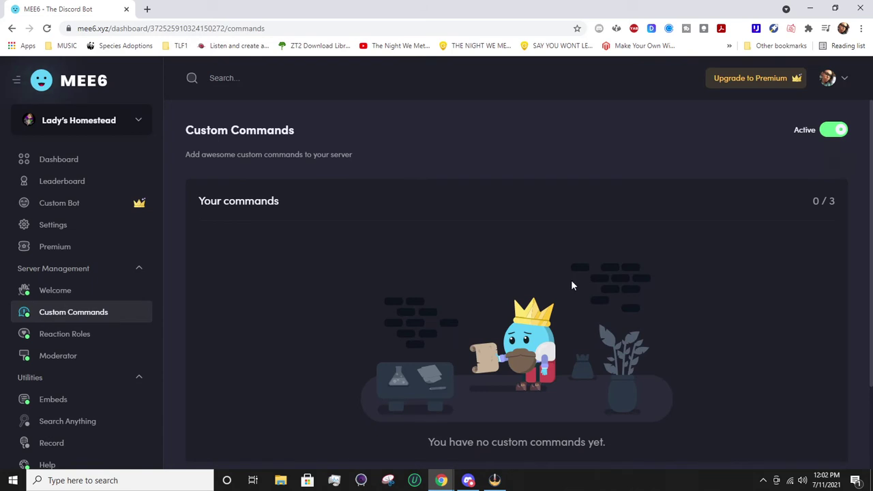
scroll(553, 334, "down", 1)
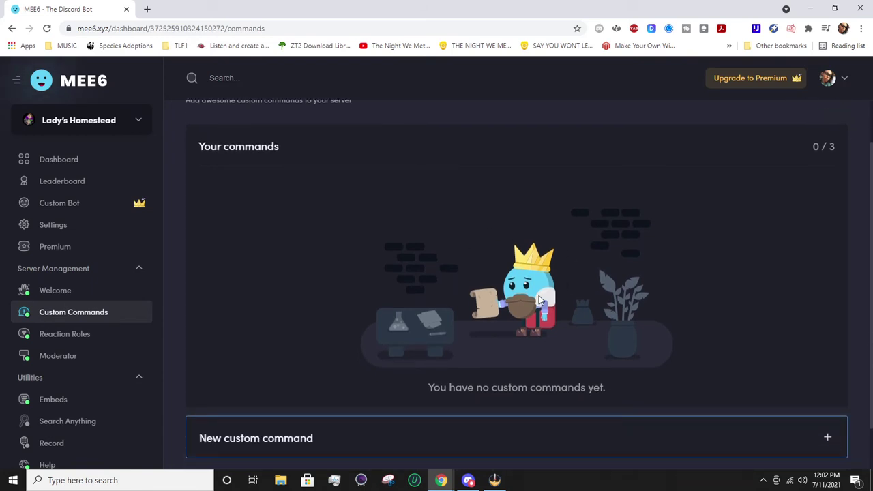
scroll(627, 321, "down", 1)
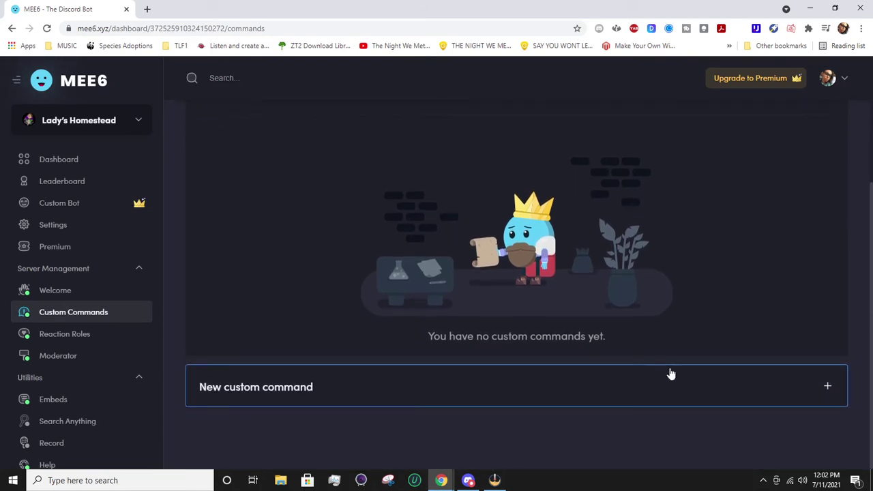
scroll(747, 357, "up", 2)
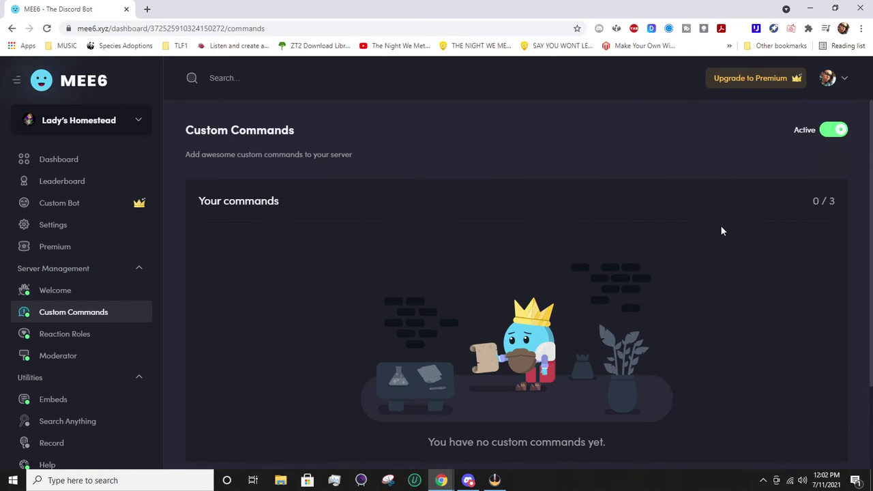
scroll(791, 279, "down", 2)
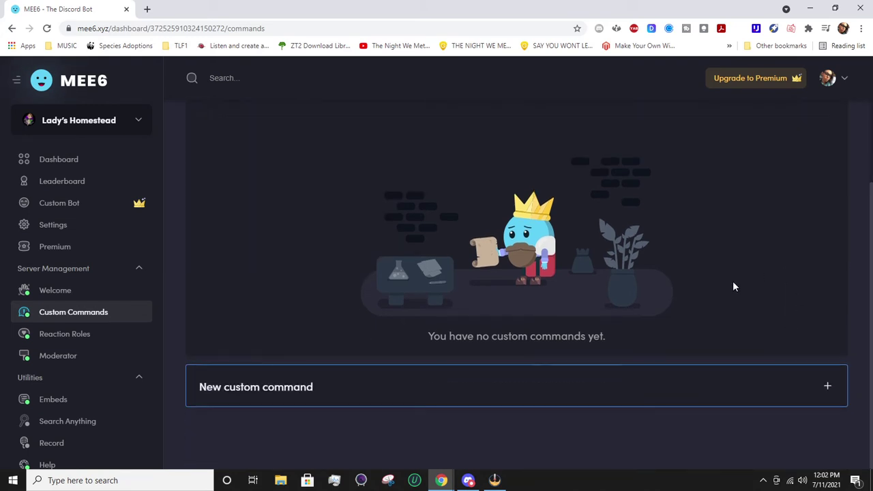
scroll(730, 293, "up", 2)
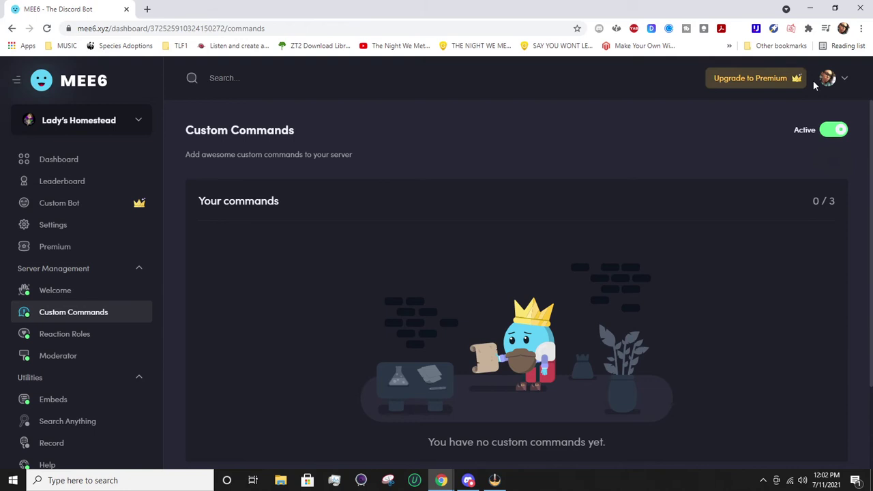
scroll(721, 295, "down", 2)
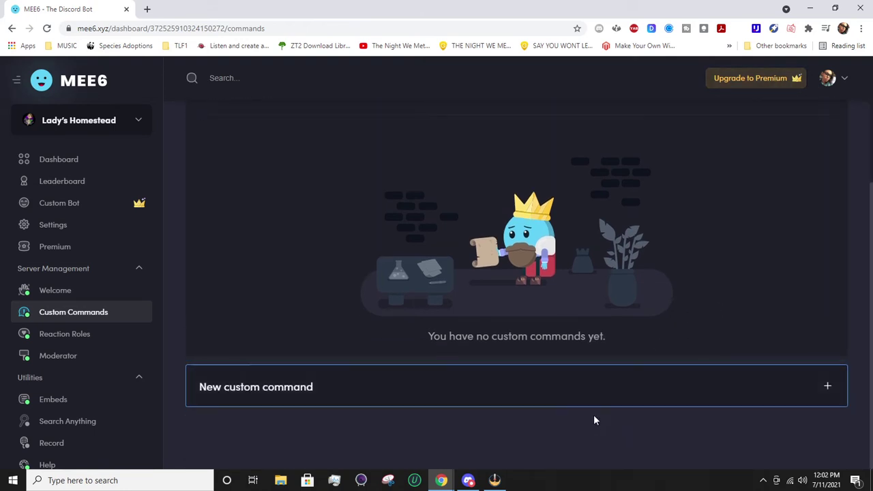
- Try the Text Command template, close that form, and start a fresh blank custom command
left_click(397, 398)
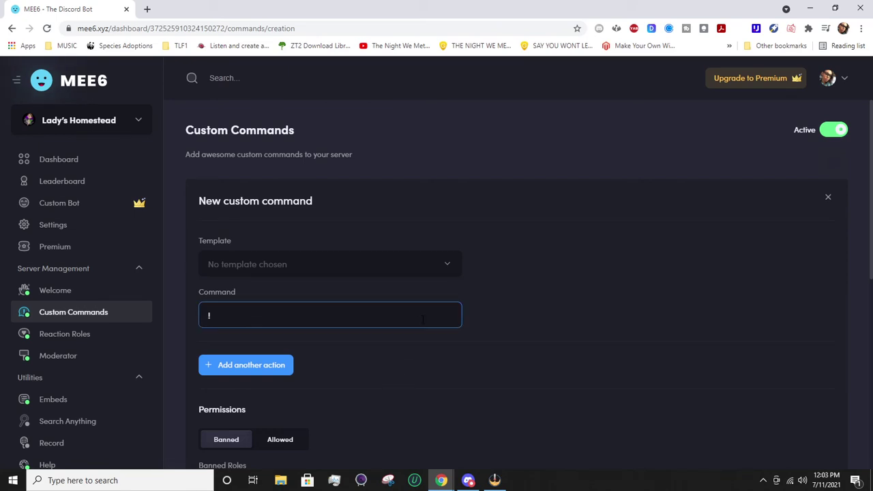
left_click(450, 267)
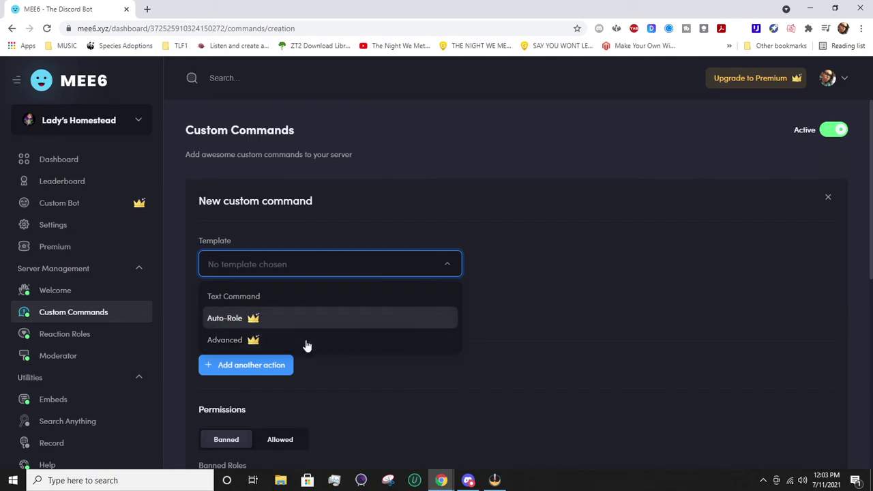
left_click(304, 297)
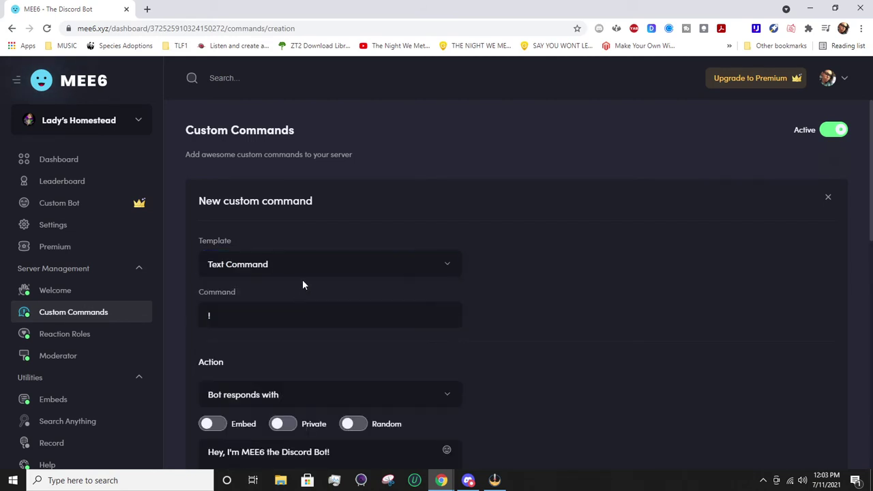
left_click(334, 266)
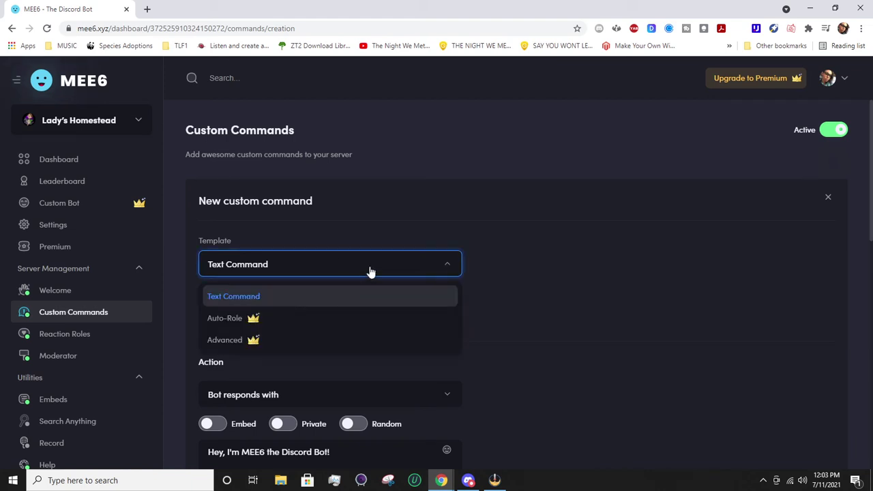
left_click(352, 291)
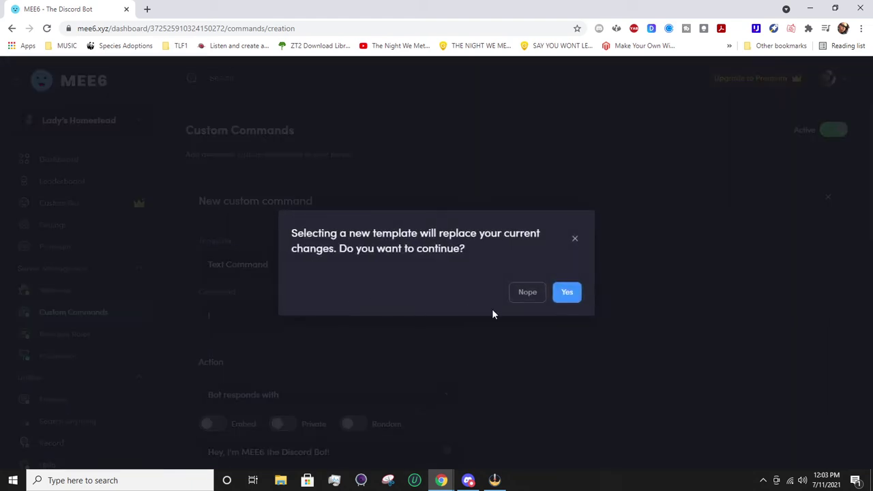
left_click(537, 295)
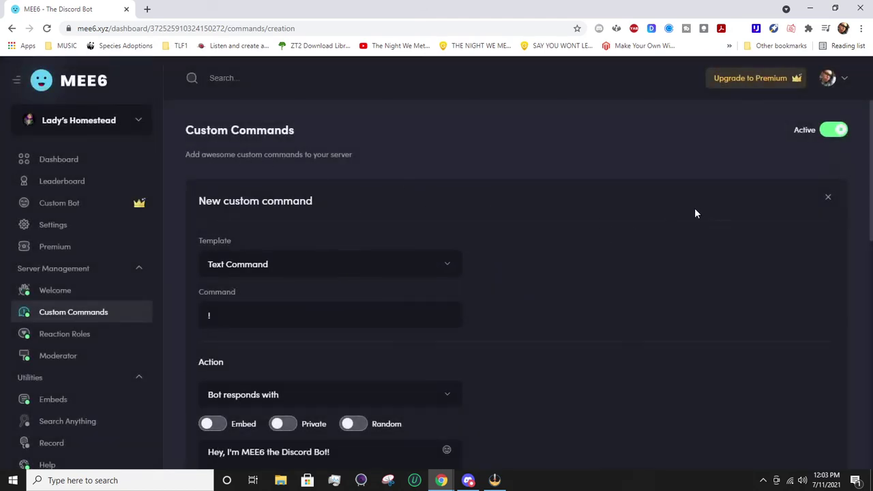
left_click(828, 208)
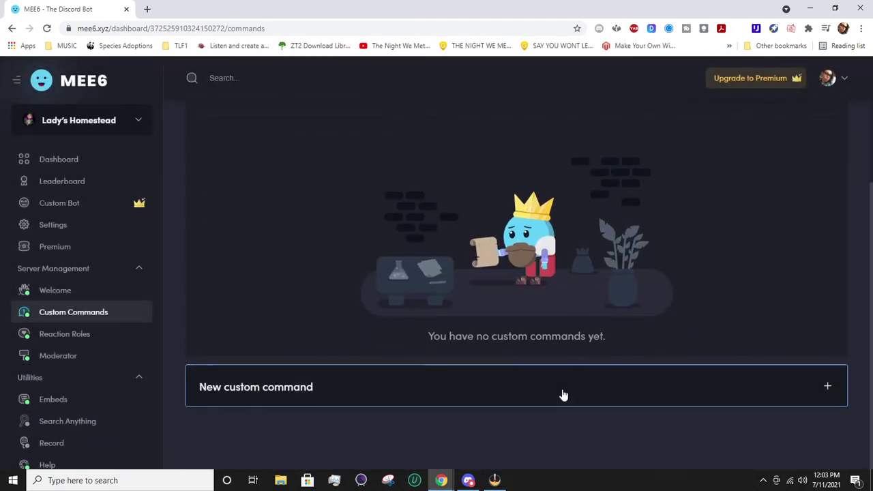
left_click(563, 390)
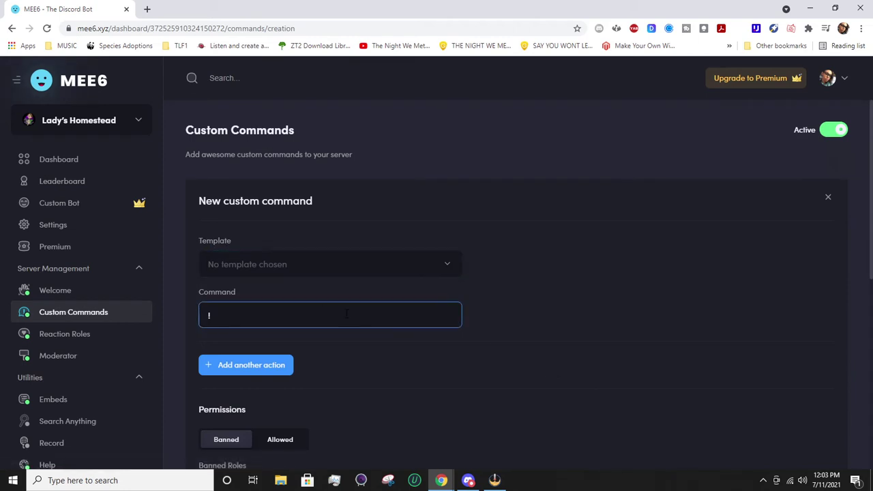
- Name the command !schedule and add a 'Bot sends in channel' action with the default greeting
scroll(355, 318, "down", 2)
left_click(283, 205)
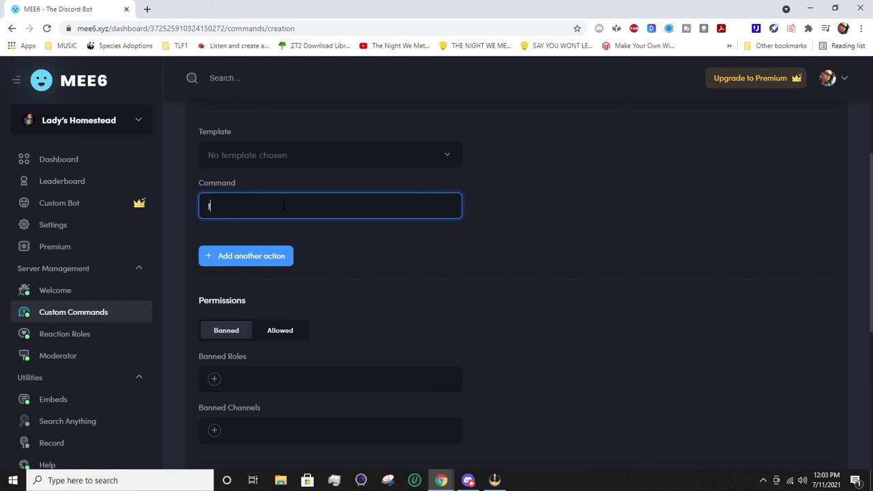
type("edule")
left_click(260, 263)
scroll(329, 245, "down", 3)
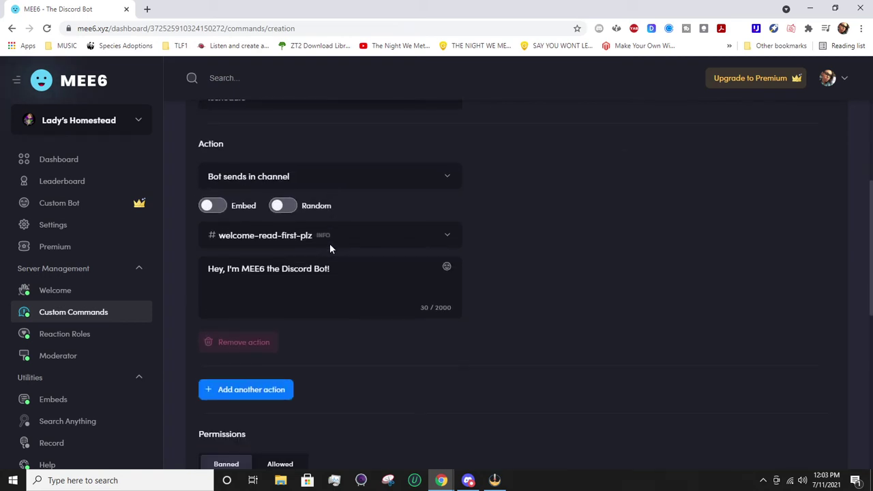
scroll(402, 253, "down", 3)
scroll(409, 262, "up", 5)
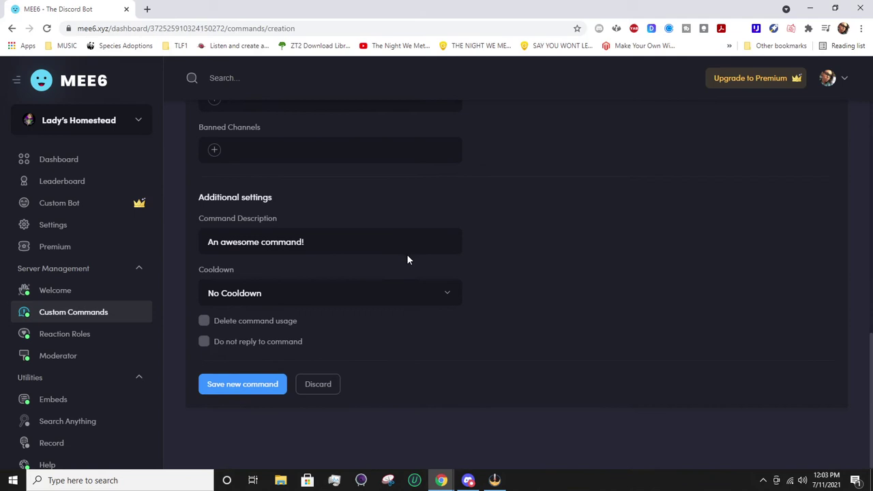
scroll(302, 286, "up", 3)
scroll(341, 277, "down", 4)
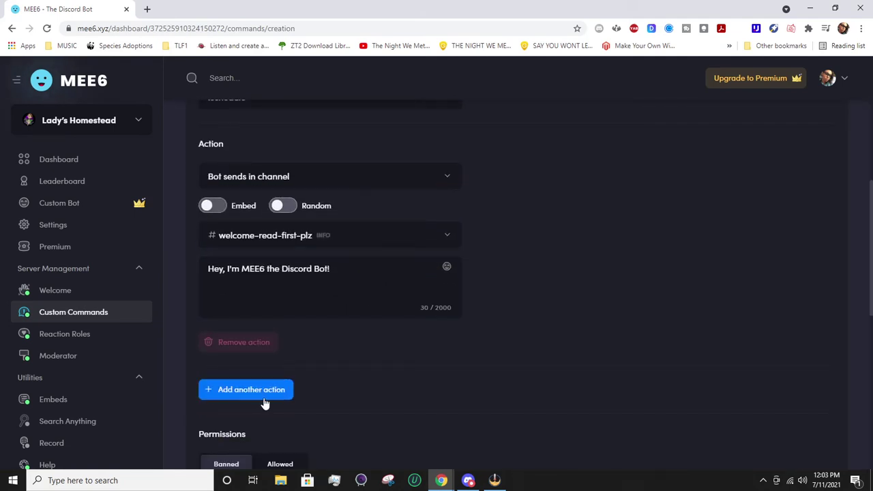
scroll(409, 375, "up", 1)
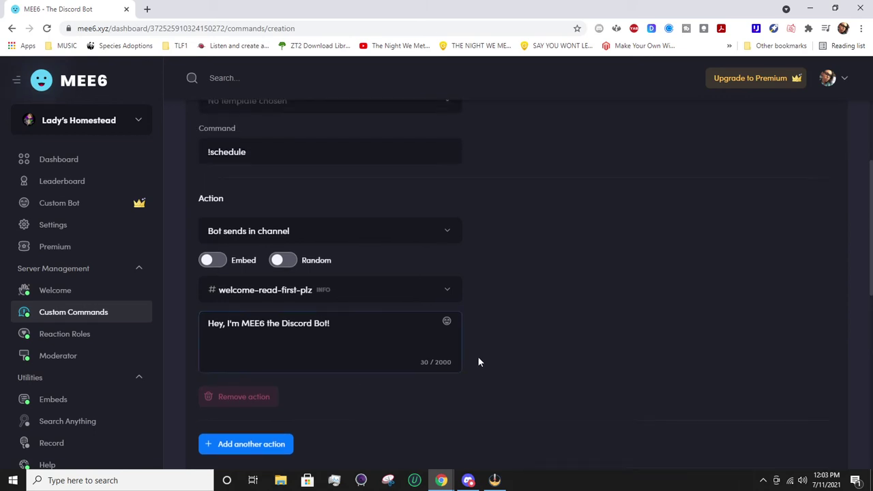
- Try the reply-to-user action type, then return to 'Bot sends in channel'
left_click(407, 238)
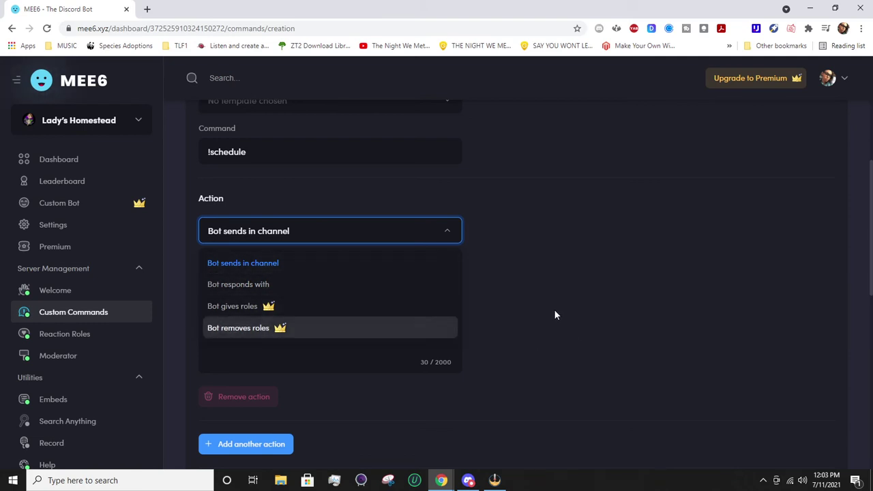
left_click(320, 262)
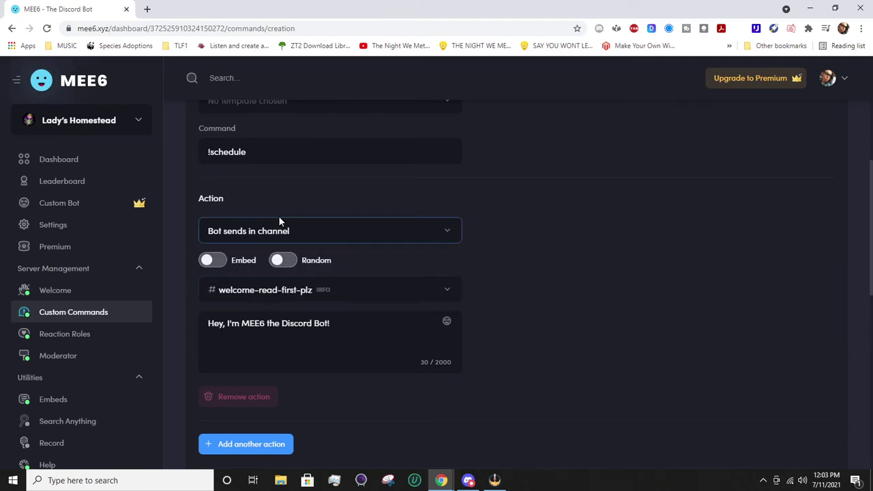
left_click(289, 235)
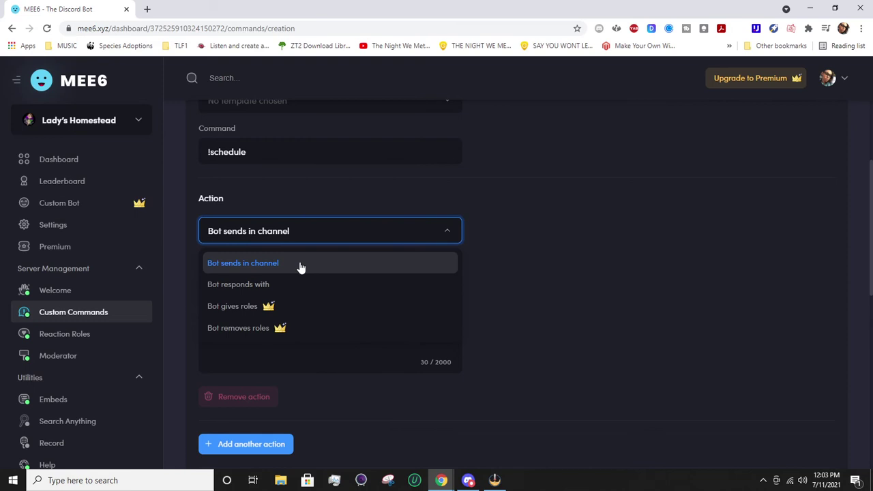
left_click(267, 284)
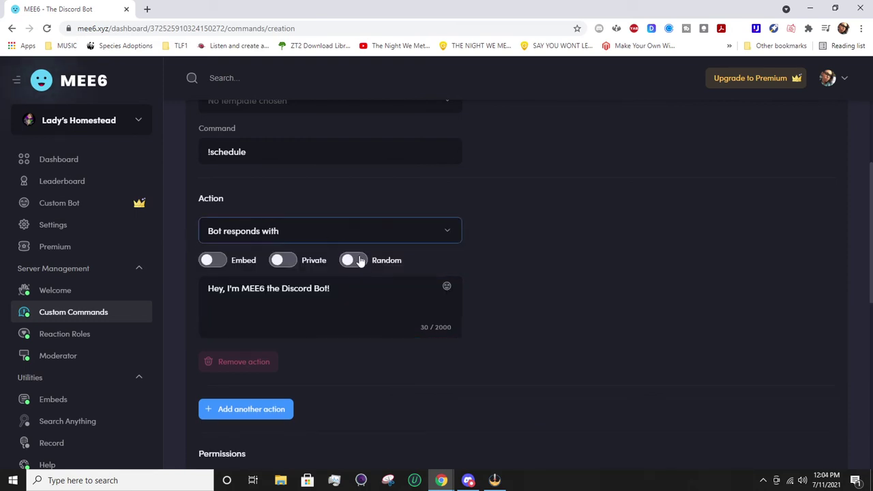
left_click(311, 281)
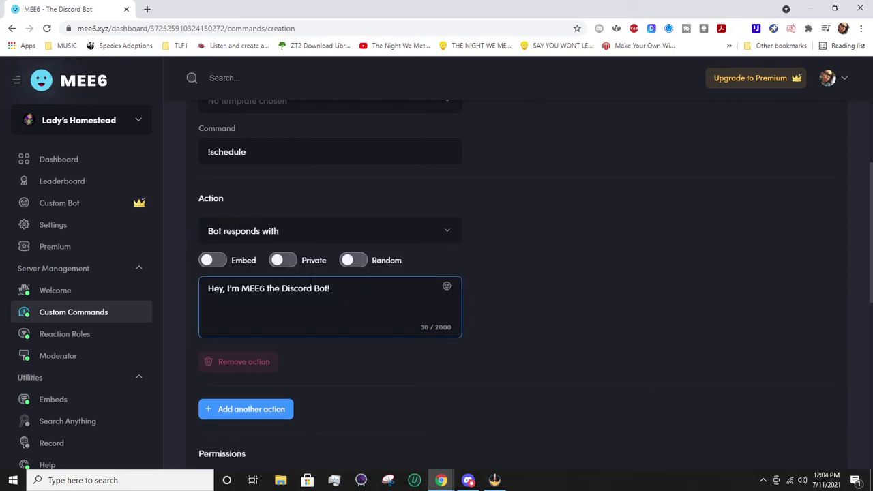
left_click(294, 239)
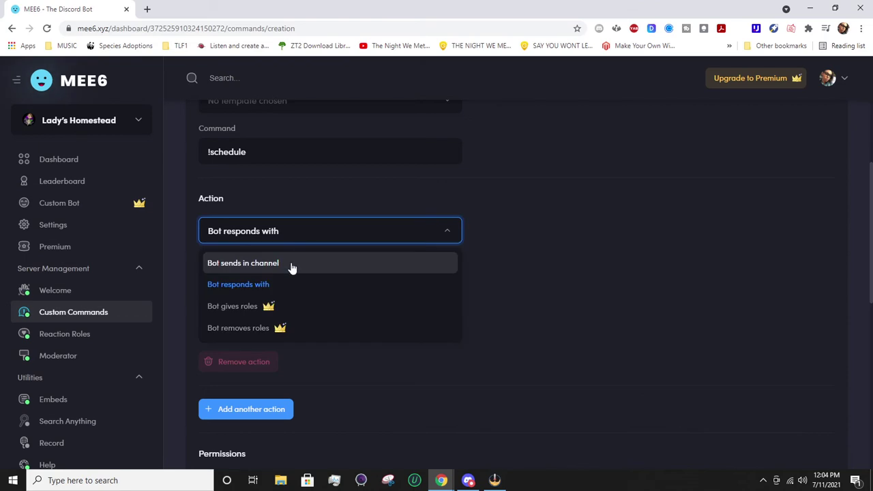
left_click(292, 266)
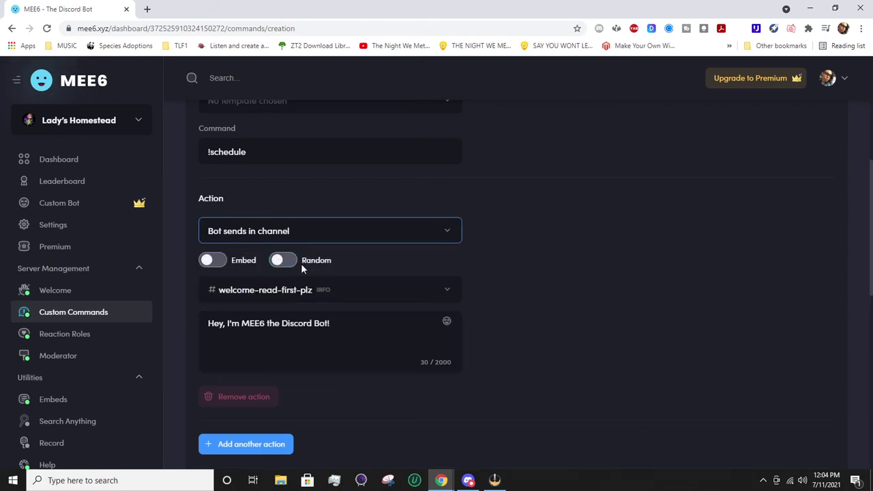
- Target the #chat channel, and try random alternative messages before turning Random back off
left_click(398, 299)
left_click(289, 360)
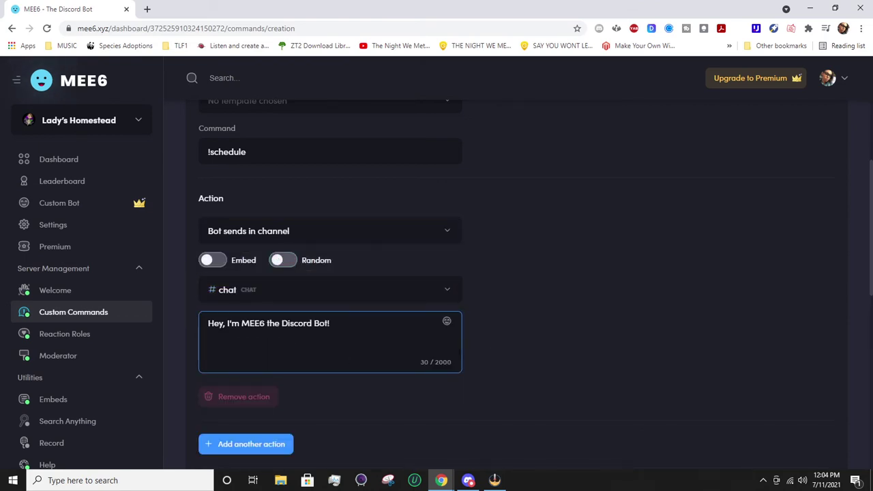
left_click(366, 332)
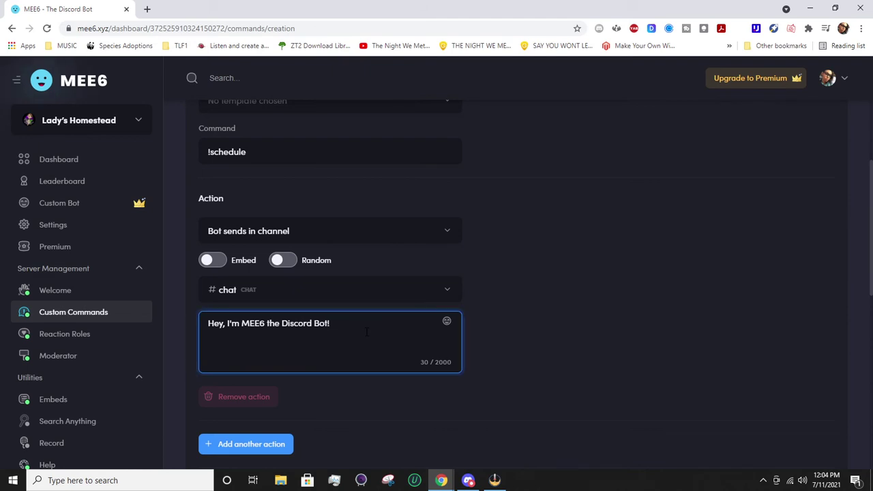
left_click(282, 262)
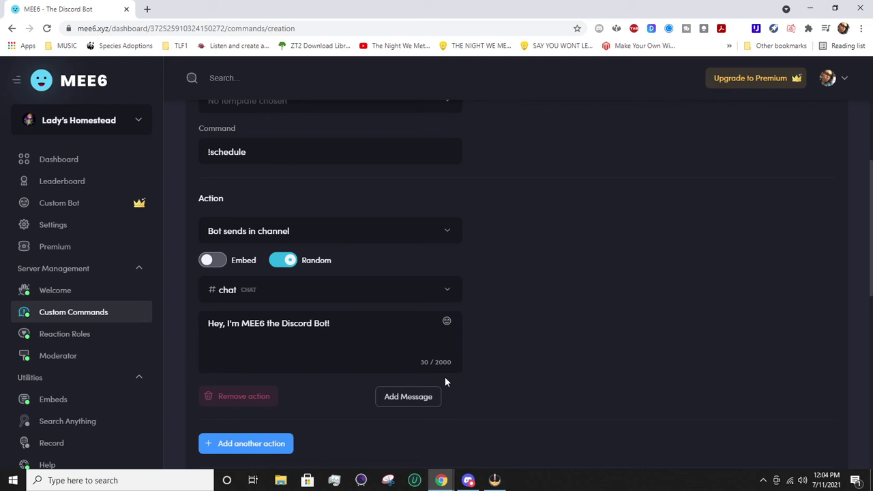
left_click(391, 396)
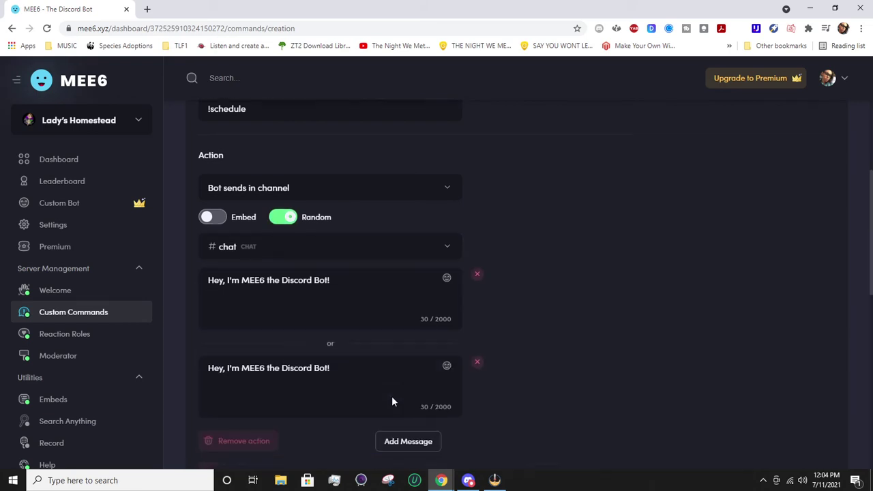
scroll(404, 375, "down", 3)
left_click(406, 266)
scroll(372, 376, "up", 4)
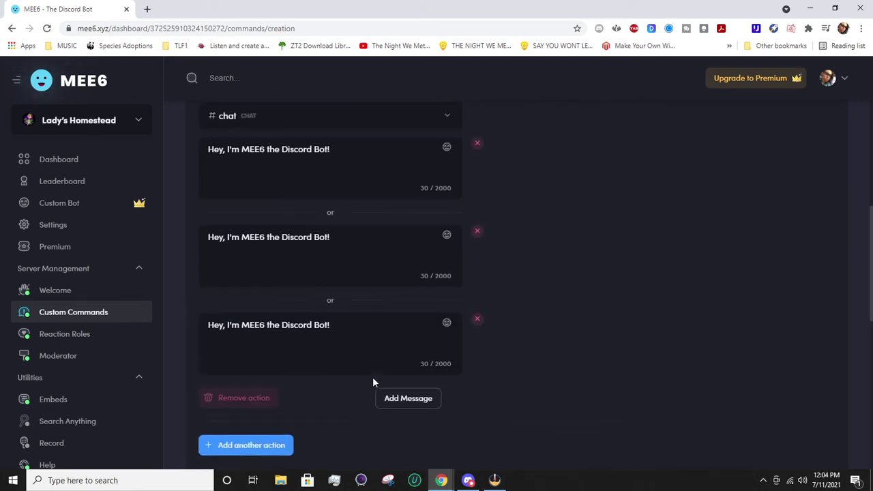
left_click(284, 312)
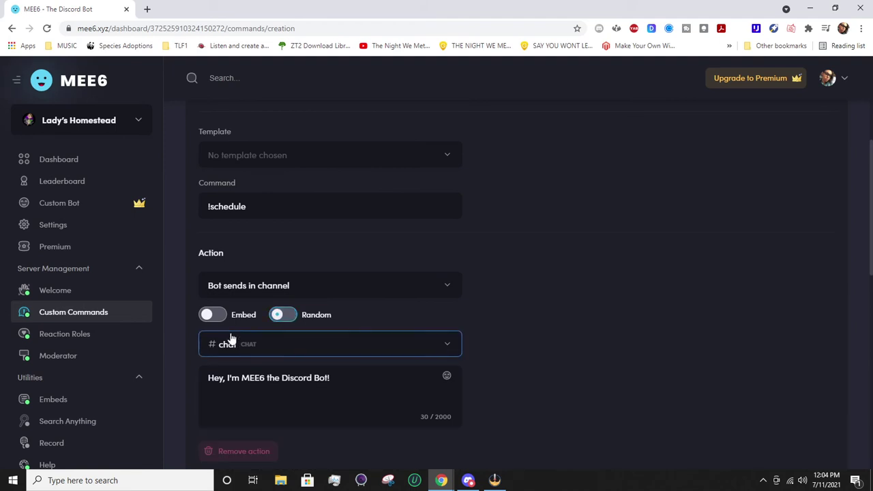
- Turn the message into an embed with a red stripe and author 'the'
left_click(211, 315)
scroll(364, 345, "down", 2)
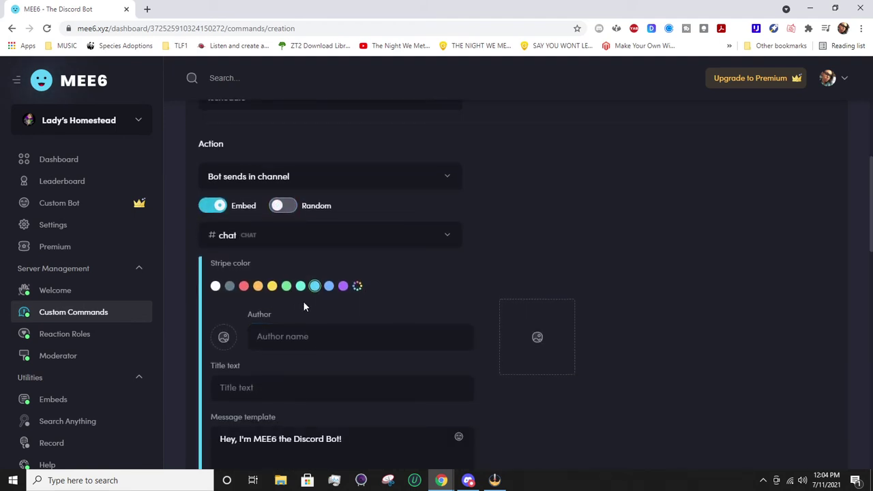
scroll(303, 306, "down", 1)
left_click(243, 231)
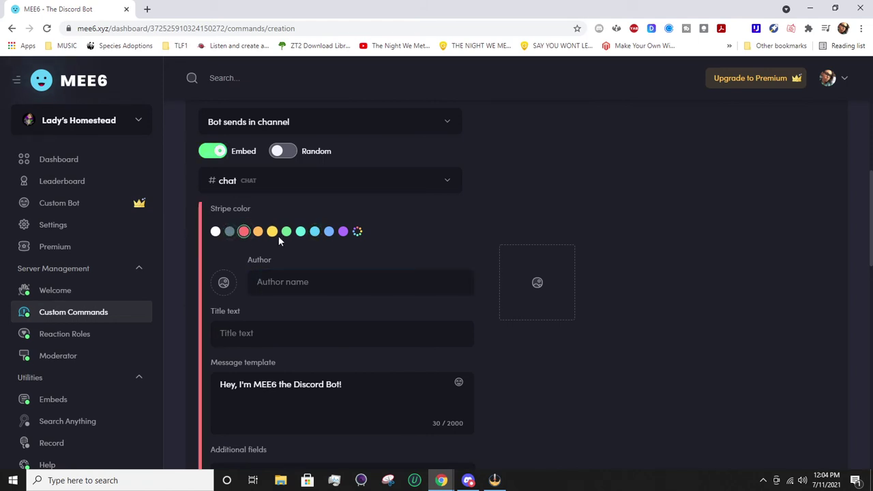
scroll(348, 295, "down", 2)
left_click(298, 182)
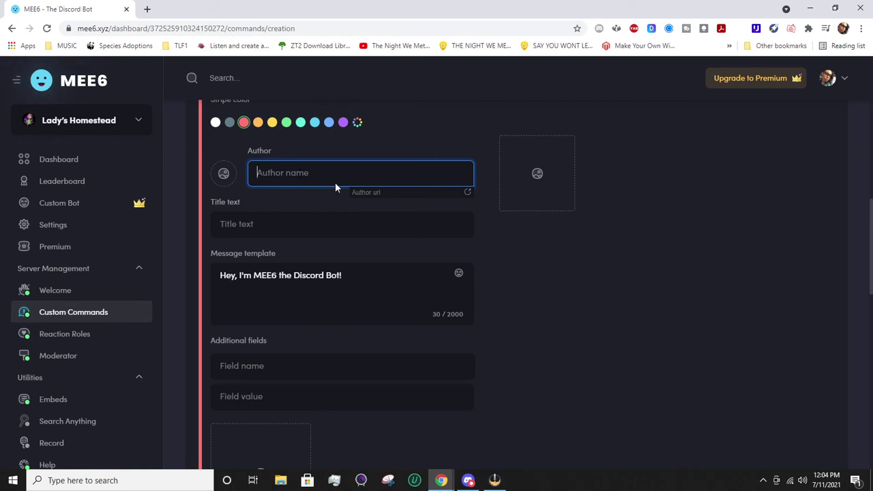
type("the")
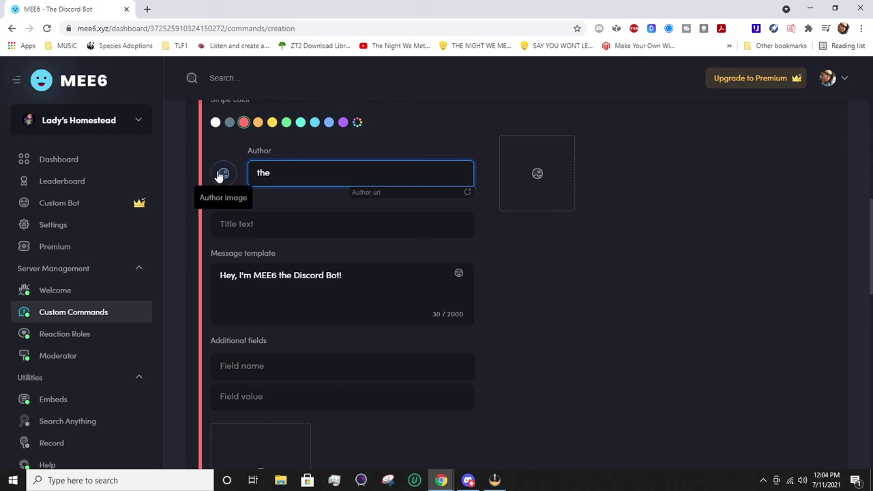
- Look over the embed title and message fields, then switch the embed back off
left_click(272, 233)
scroll(342, 238, "down", 1)
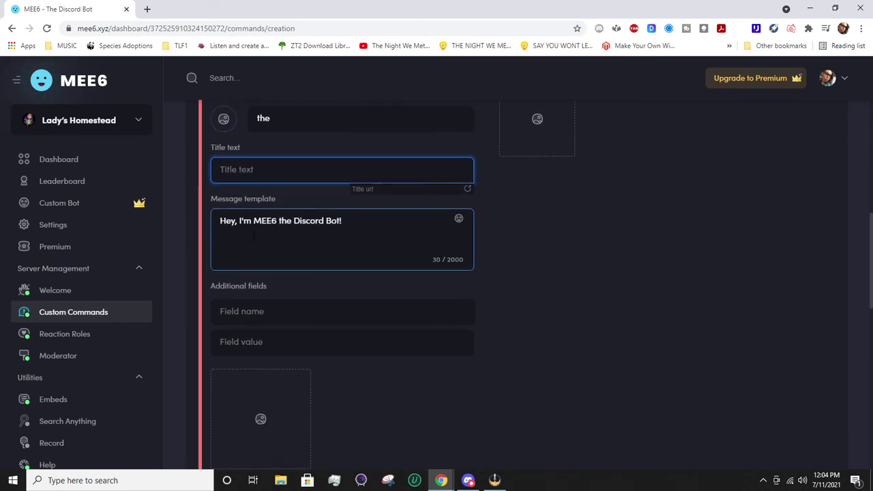
left_click(253, 219)
scroll(395, 245, "down", 3)
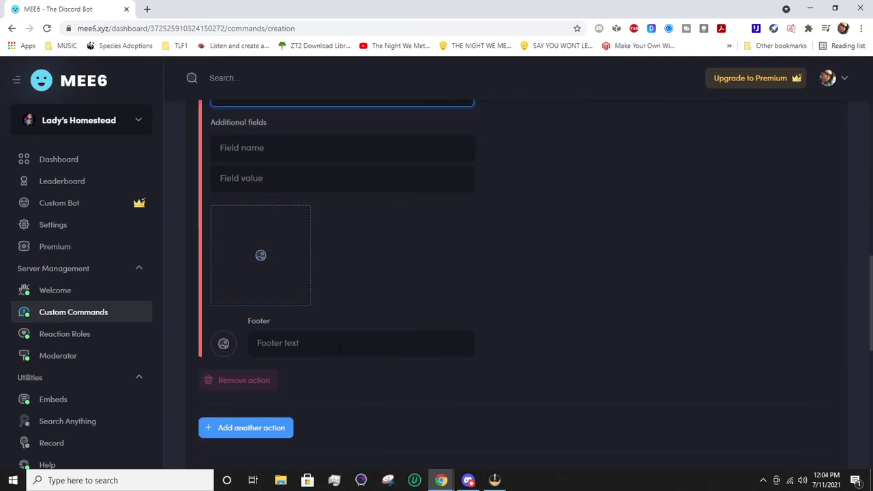
scroll(368, 296, "down", 2)
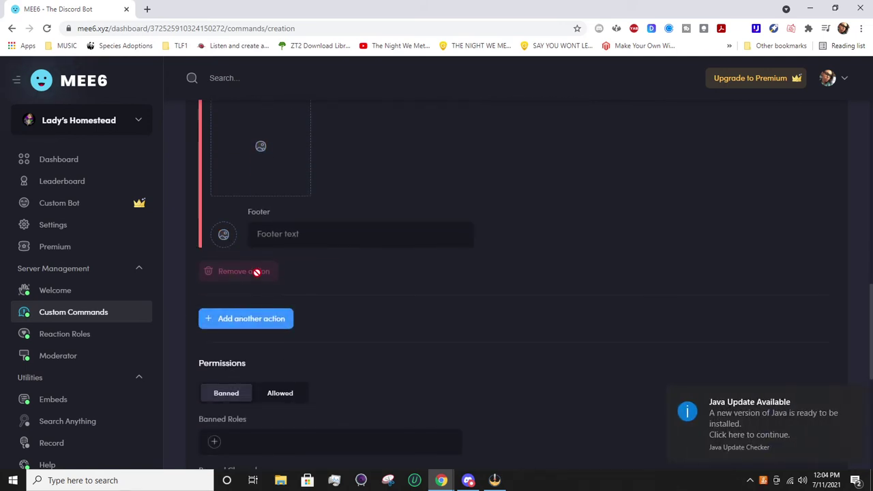
scroll(369, 347, "up", 5)
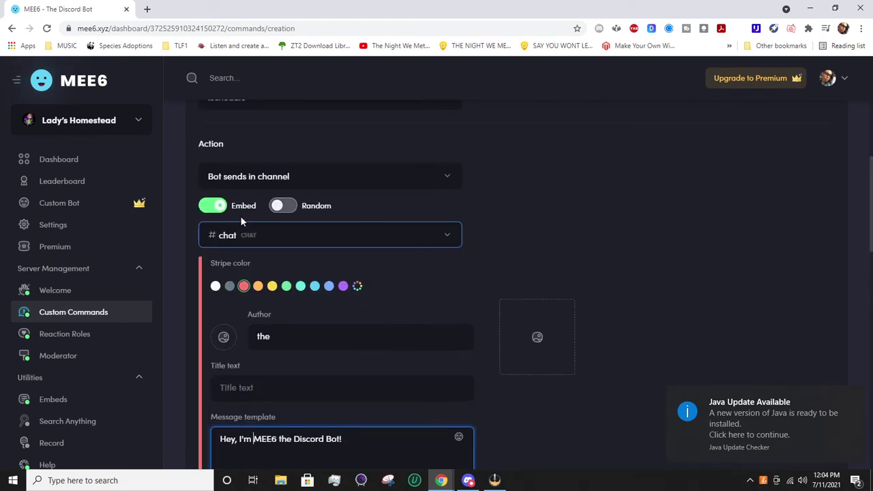
left_click(212, 205)
scroll(429, 332, "down", 5)
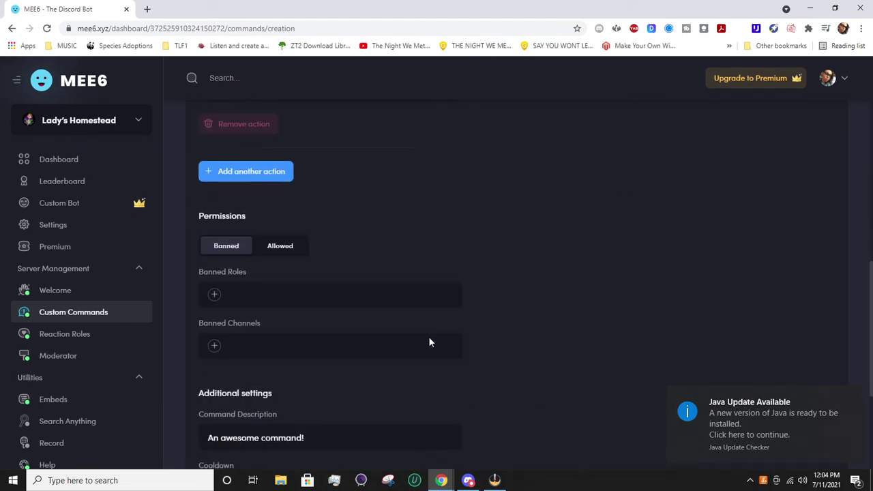
- Ban The Lady Homesteader role and the animal-crossing channel from using the command
scroll(348, 334, "up", 1)
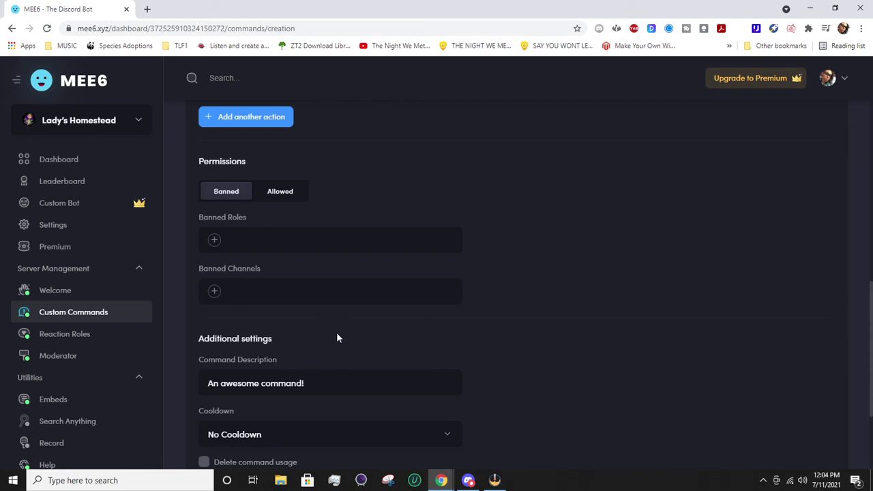
left_click(216, 241)
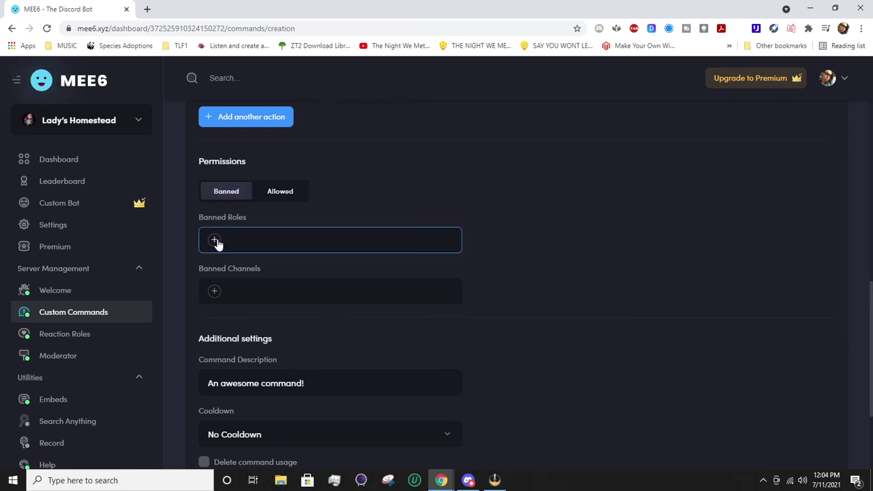
left_click(216, 241)
left_click(251, 301)
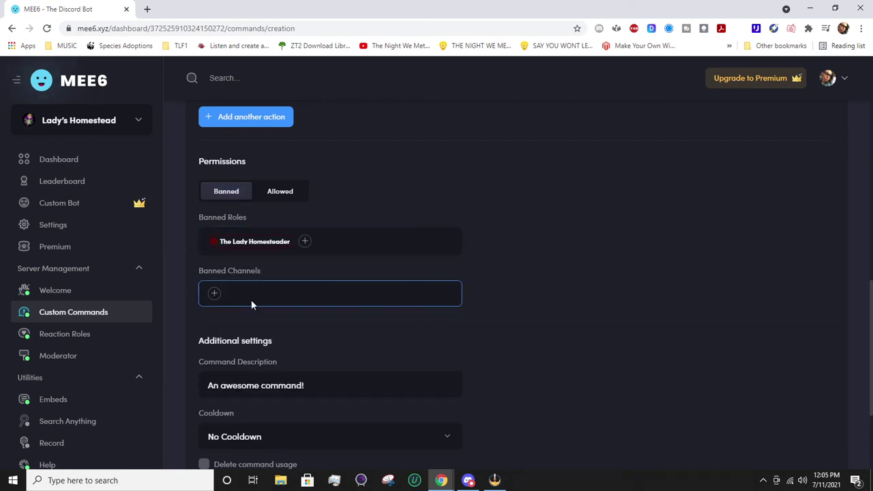
left_click(213, 295)
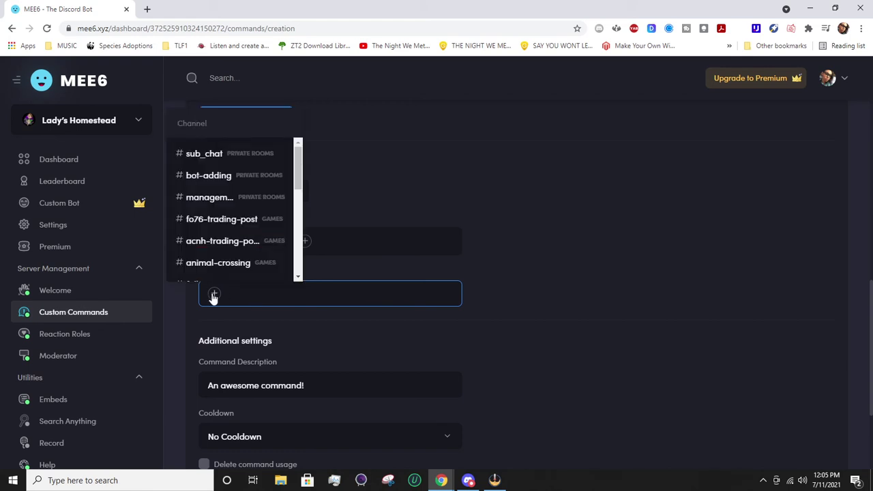
left_click(225, 264)
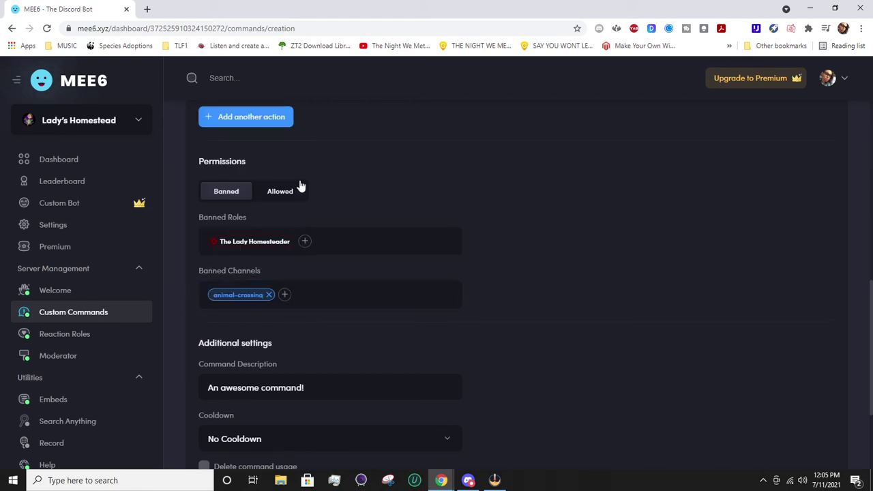
left_click(291, 198)
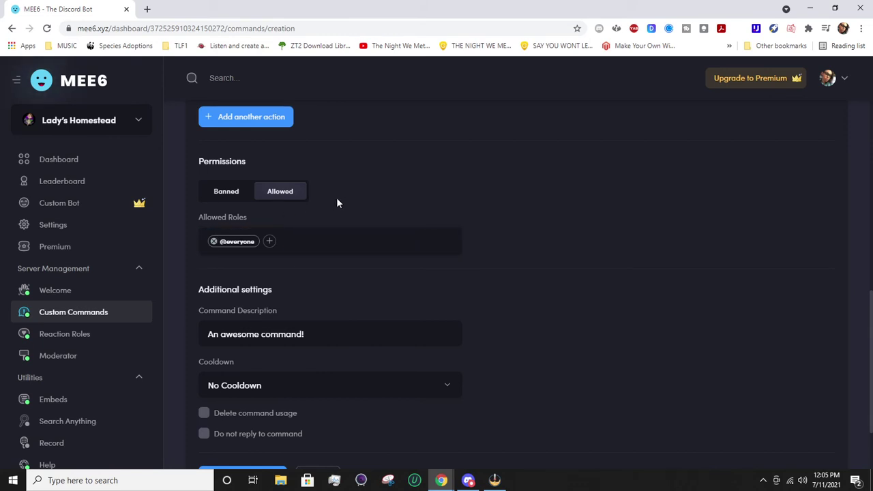
left_click(272, 242)
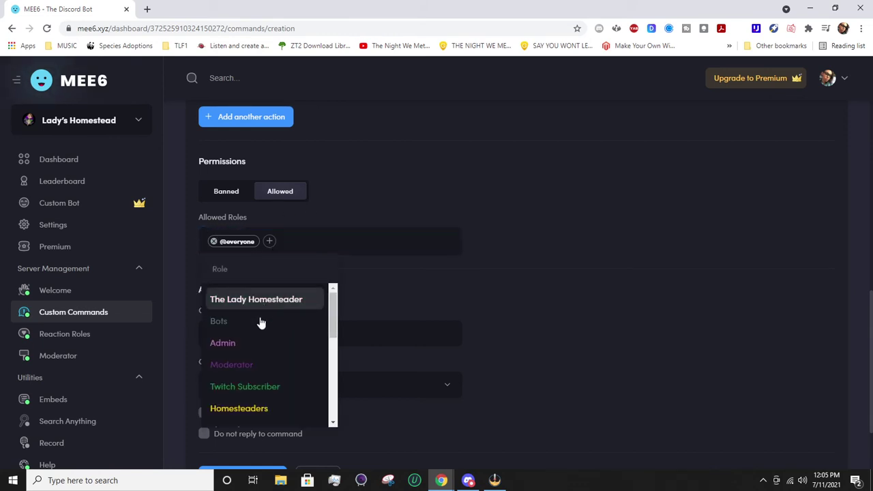
left_click(253, 344)
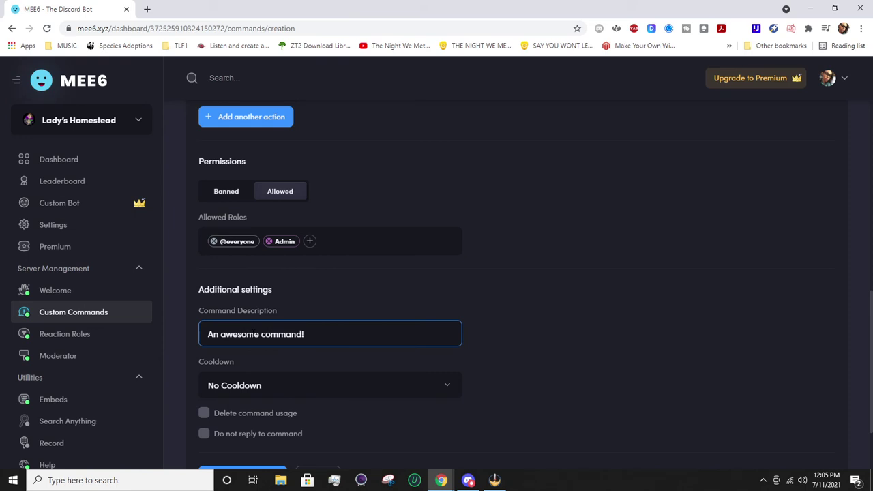
left_click(213, 242)
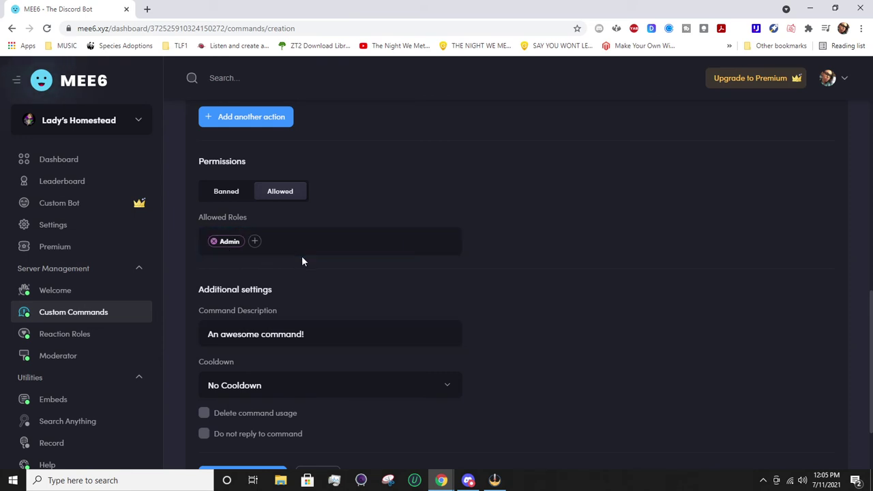
left_click(229, 192)
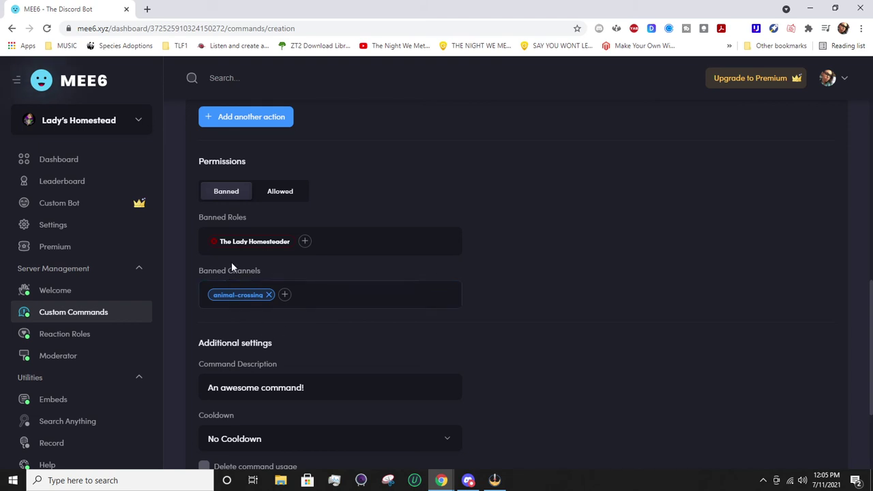
left_click(279, 190)
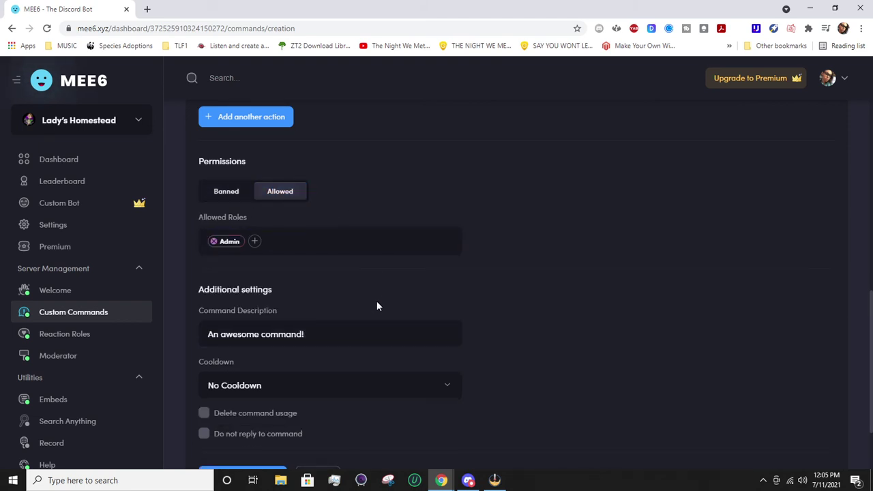
scroll(376, 303, "down", 2)
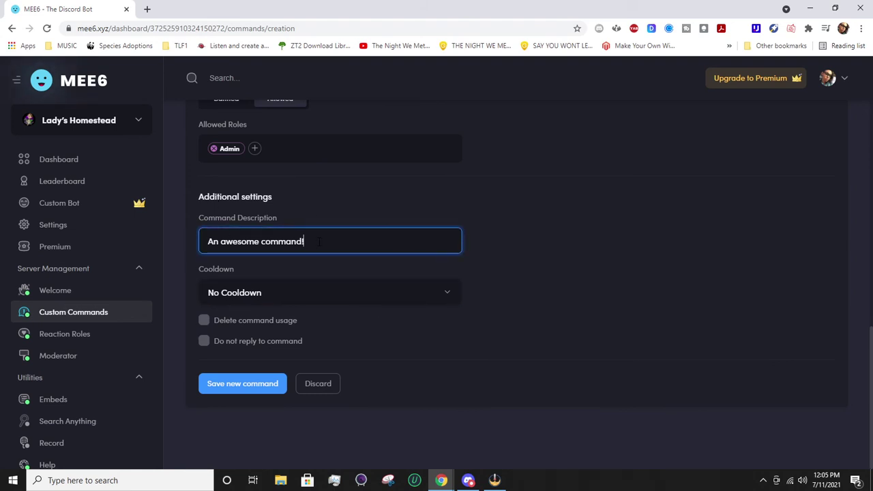
- Set the description to 'my schedule' and choose User Cooldown after trying Server Cooldown
left_click_drag(317, 241, 163, 224)
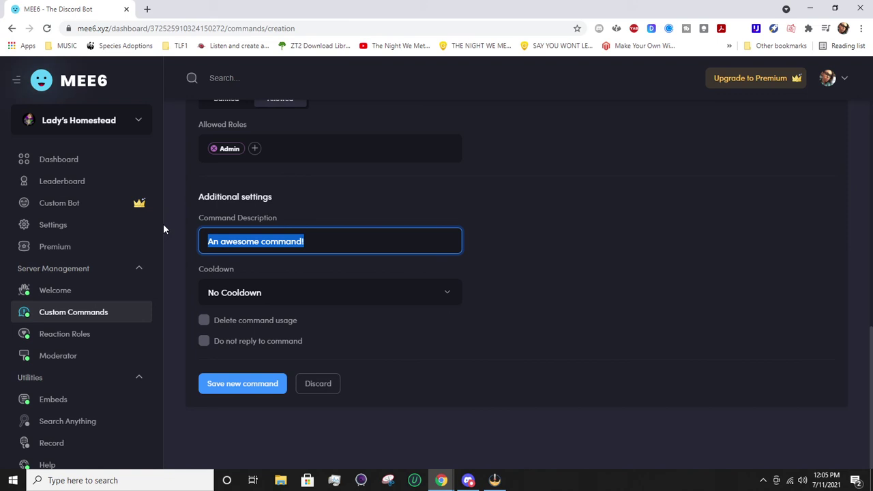
type("my sche")
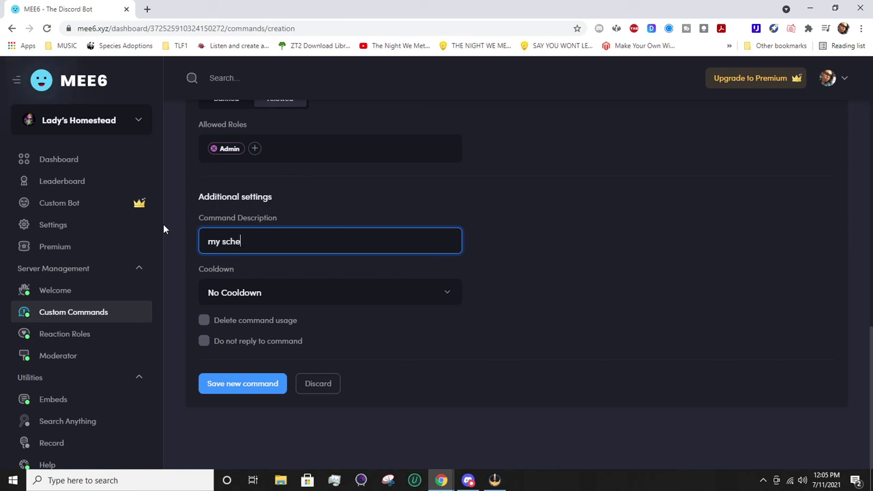
type("dule")
scroll(154, 216, "down", 1)
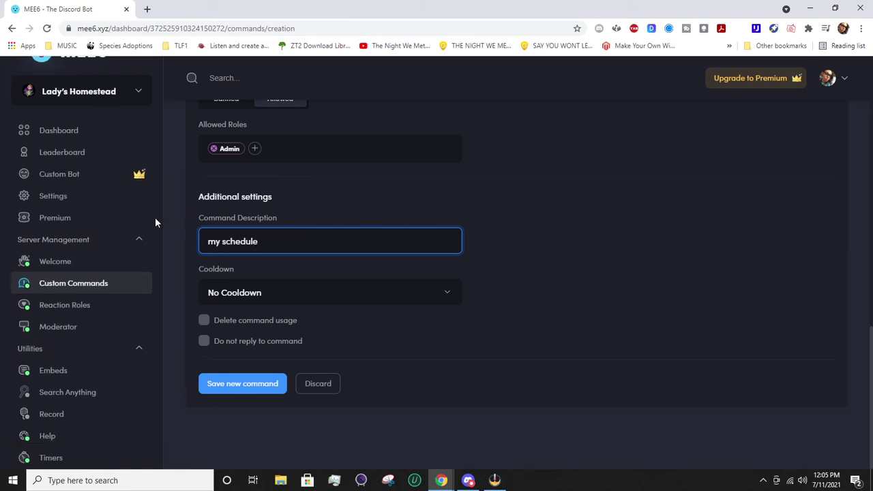
left_click(305, 292)
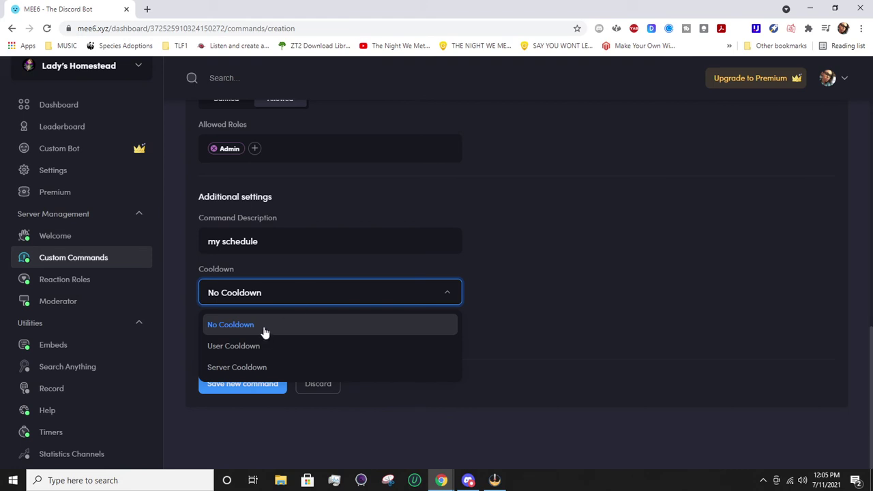
left_click(316, 346)
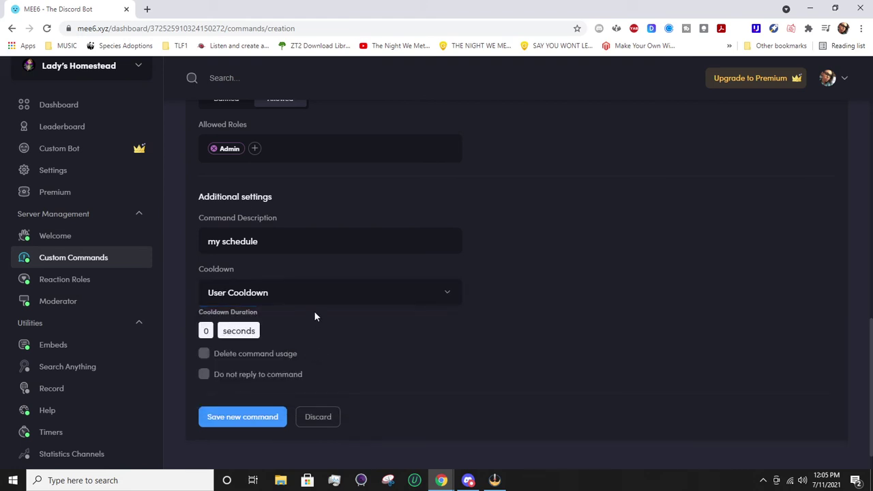
left_click(360, 302)
left_click(278, 360)
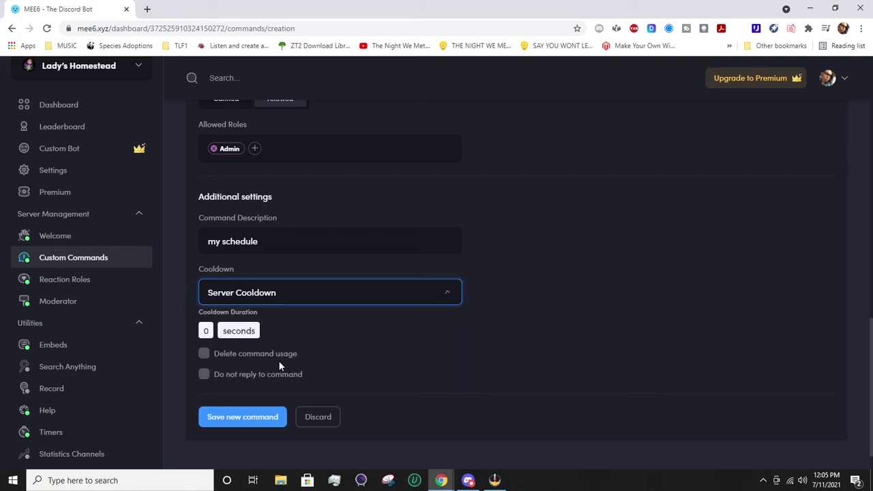
left_click(334, 300)
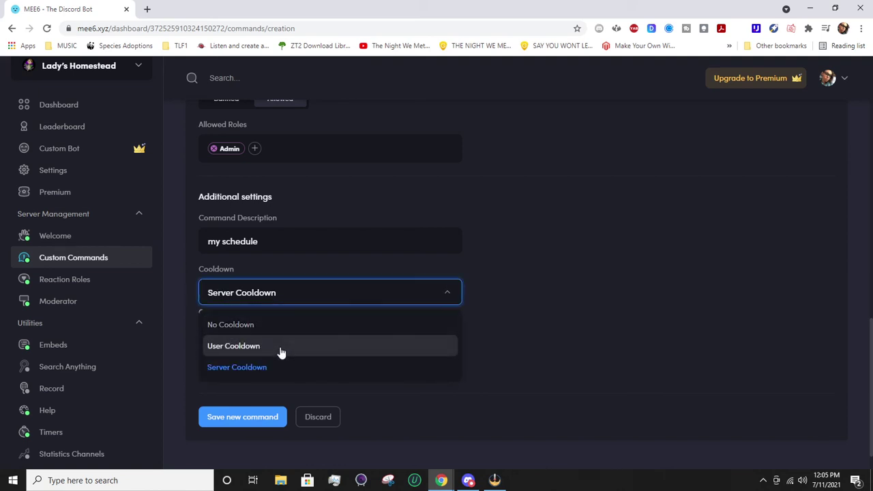
left_click(280, 349)
- Leave the cooldown at 0 seconds and enable Delete command usage and Do not reply to command
left_click(206, 331)
left_click(239, 331)
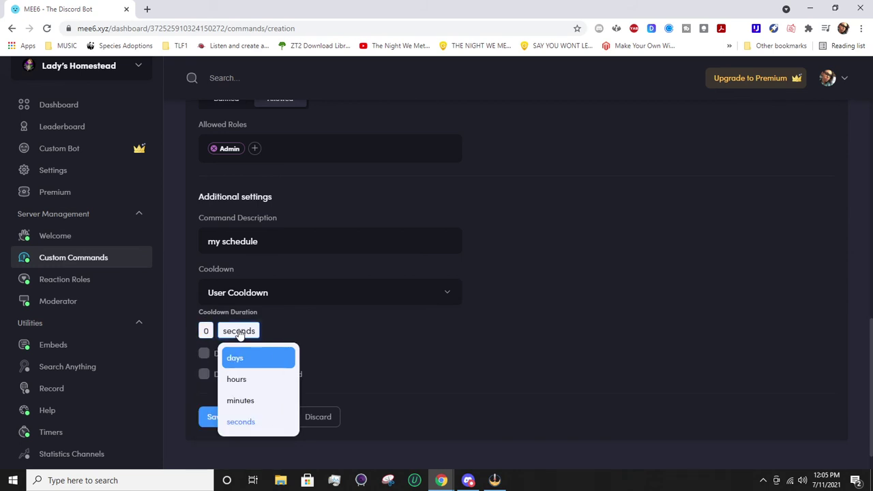
left_click(206, 330)
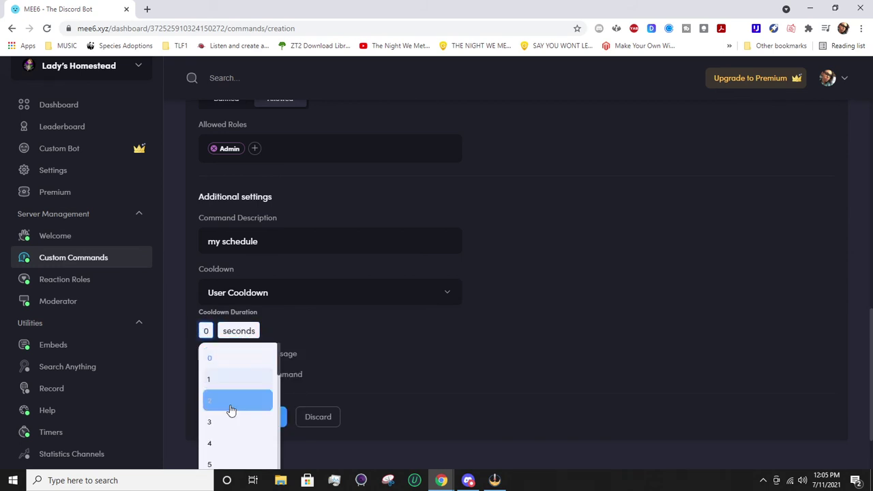
scroll(230, 409, "down", 2)
scroll(232, 410, "up", 2)
left_click(239, 331)
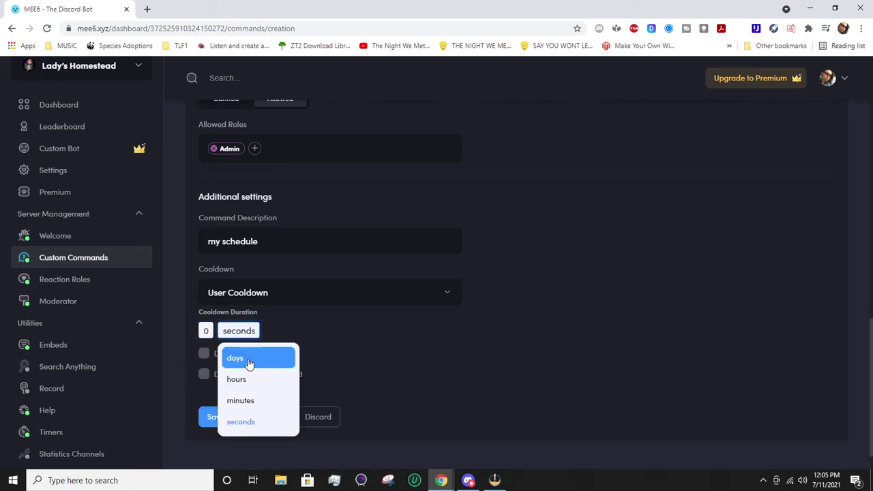
left_click(369, 356)
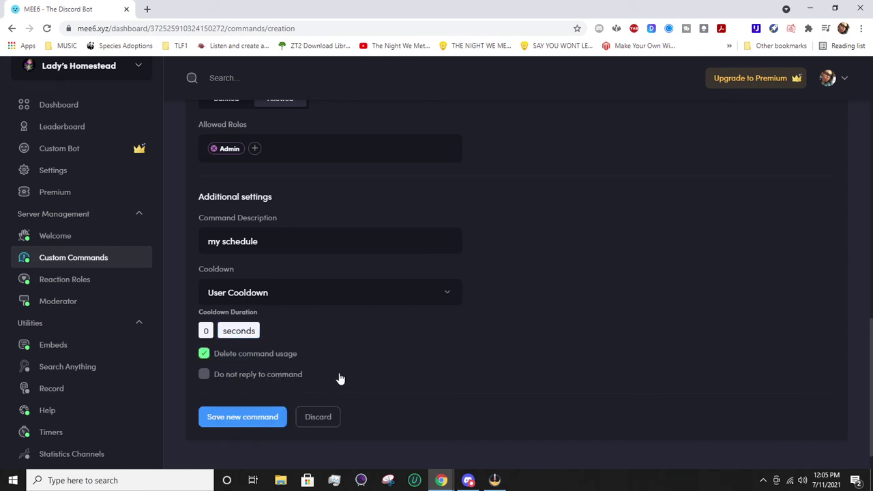
left_click(203, 355)
left_click(204, 375)
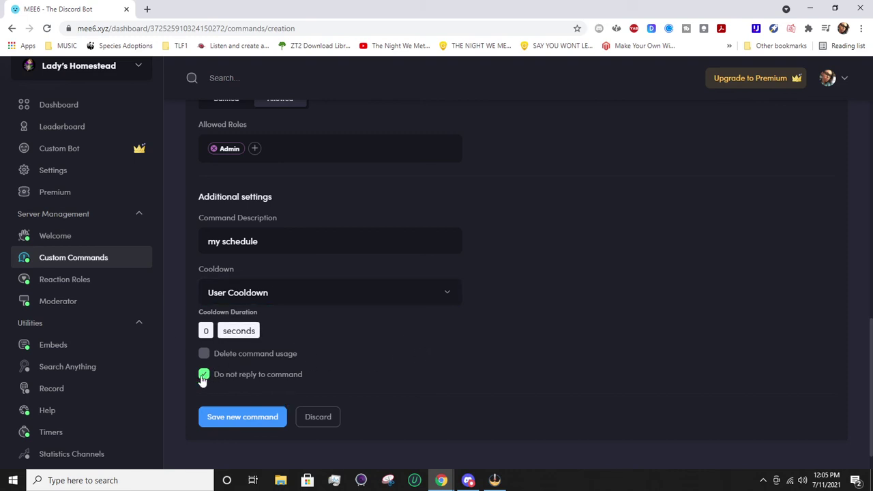
left_click(205, 355)
scroll(307, 402, "down", 1)
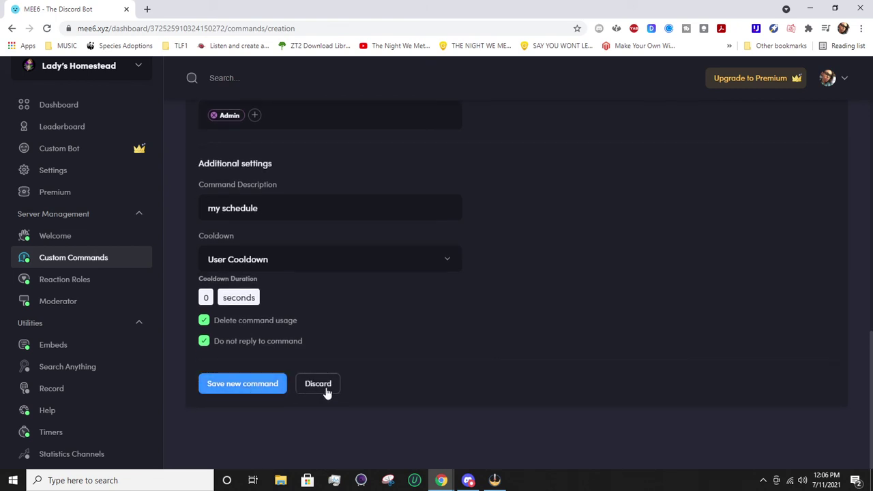
- Discard the unsaved !schedule command, confirming the loss of changes, and view the empty list
left_click(325, 387)
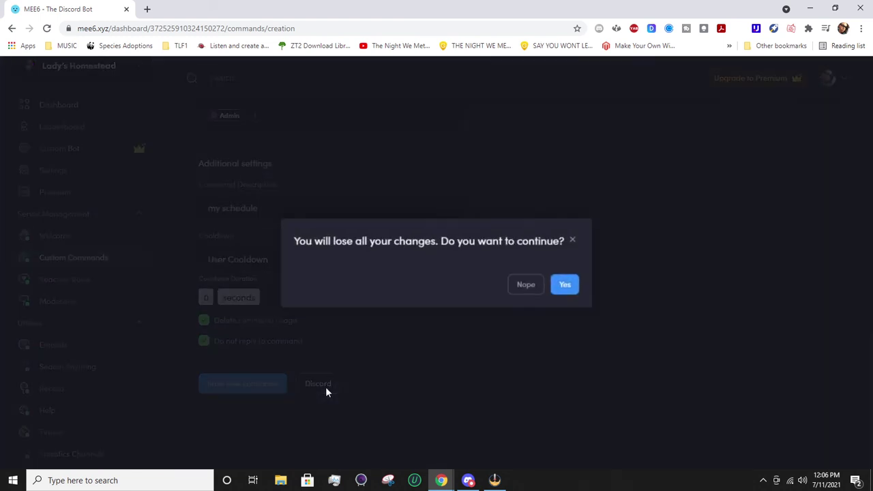
left_click(563, 286)
scroll(573, 381, "down", 3)
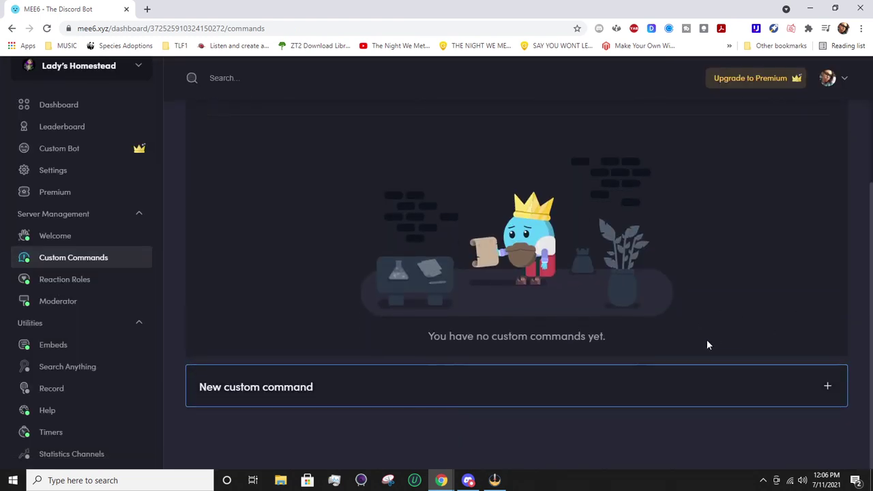
scroll(706, 345, "up", 1)
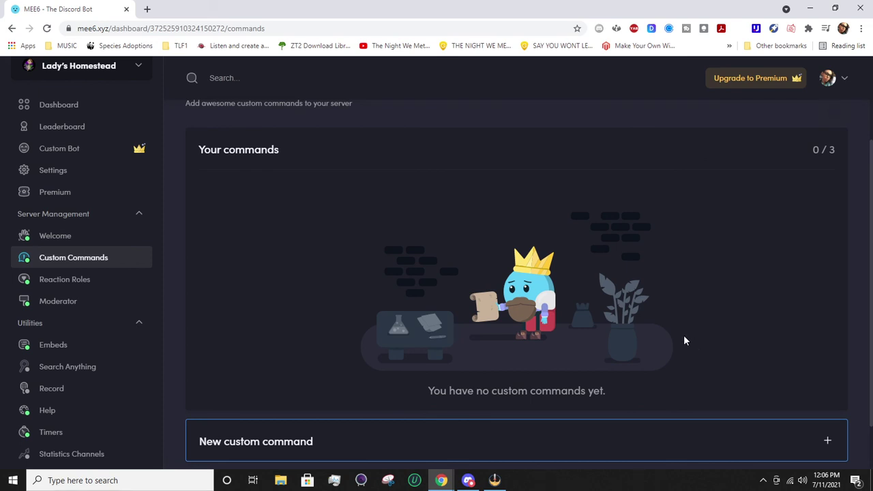